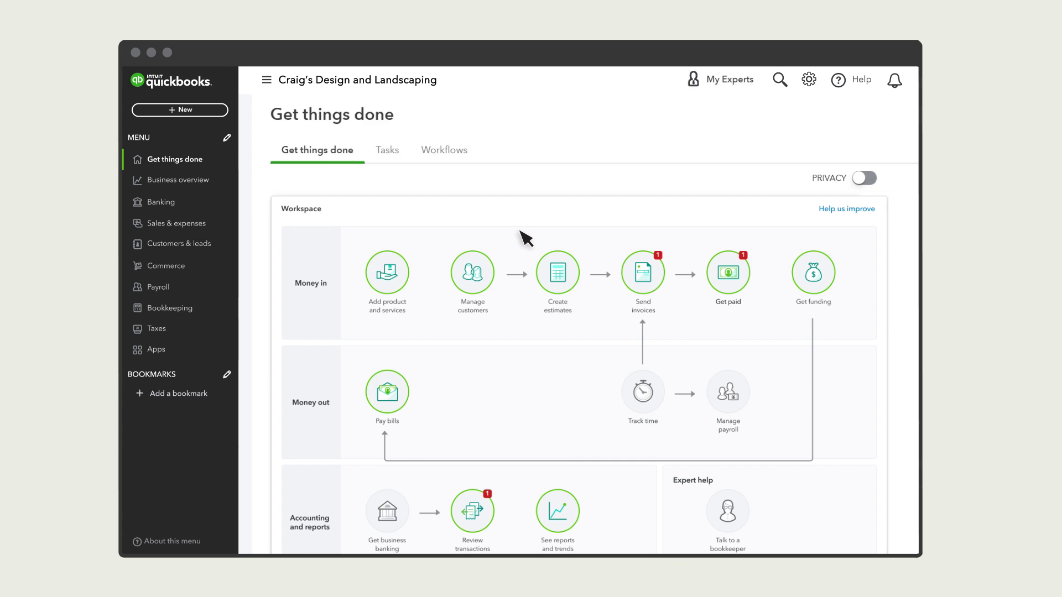
- Open Manage users from the company menu and list the 15 user roles
{"action": "left_click", "coordinate": [810, 81]}
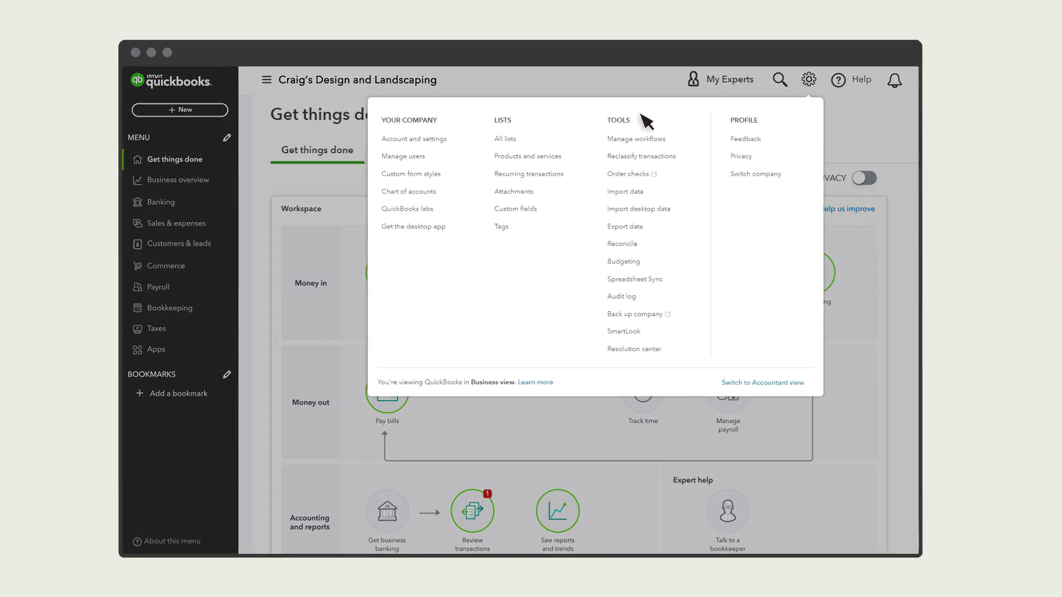
{"action": "left_click", "coordinate": [404, 157]}
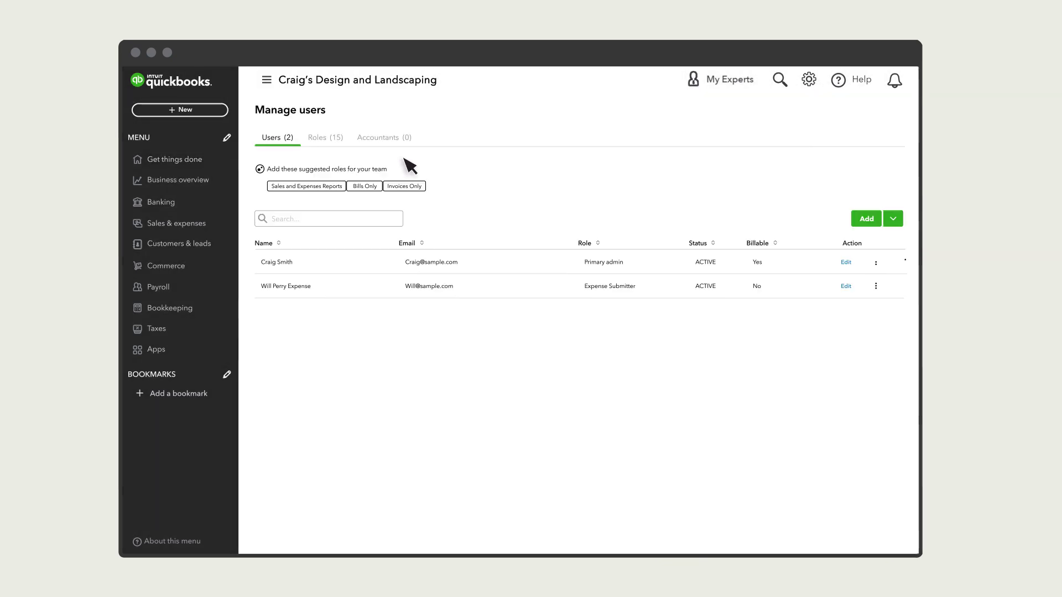
{"action": "left_click", "coordinate": [334, 144]}
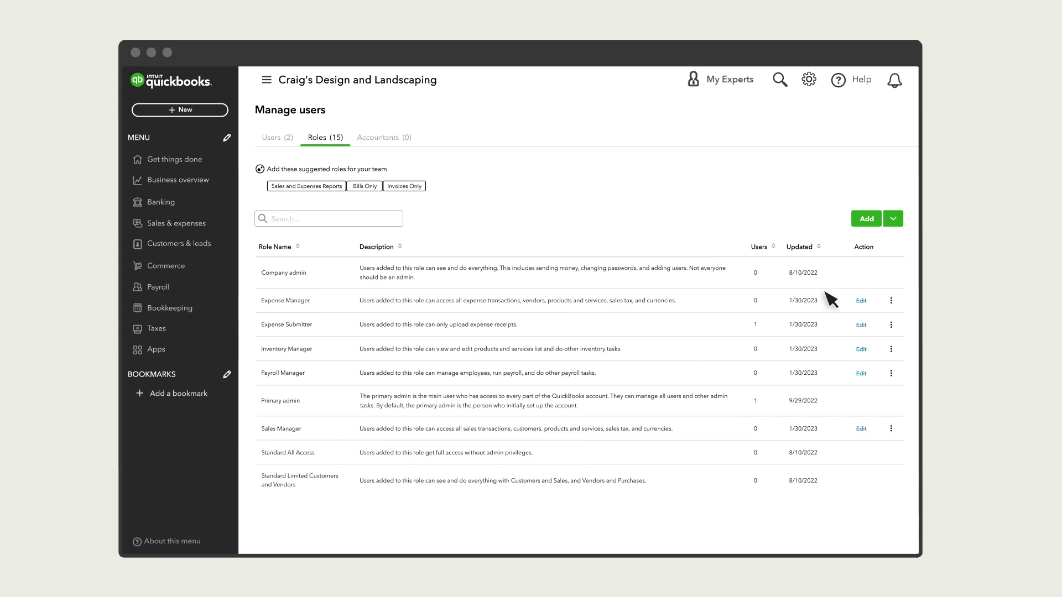
- Inspect the Expense Manager role's Expenses permissions, then return to the Users list
{"action": "left_click", "coordinate": [861, 301]}
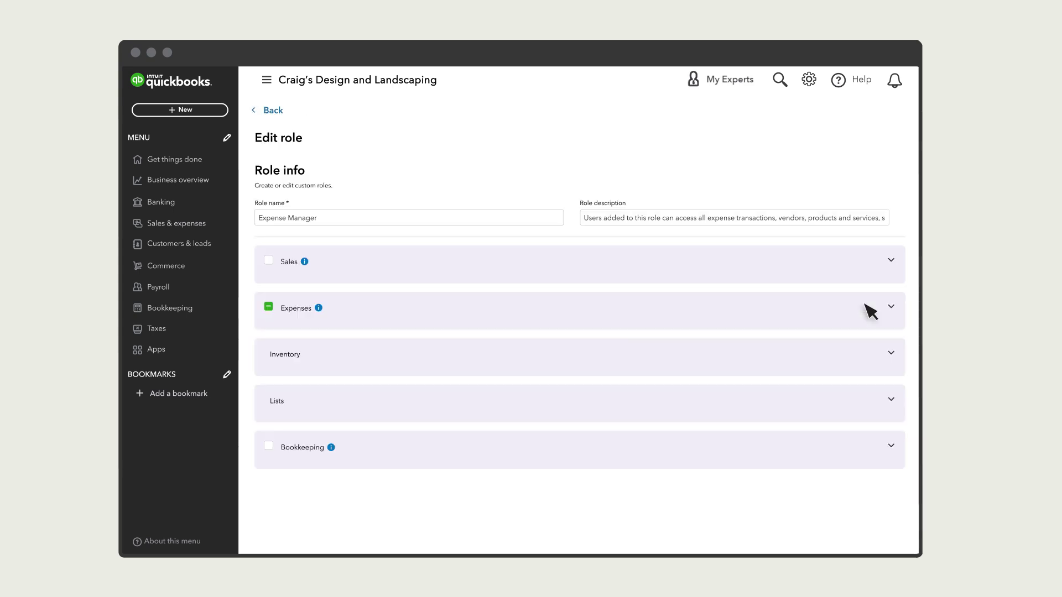
{"action": "left_click", "coordinate": [347, 317]}
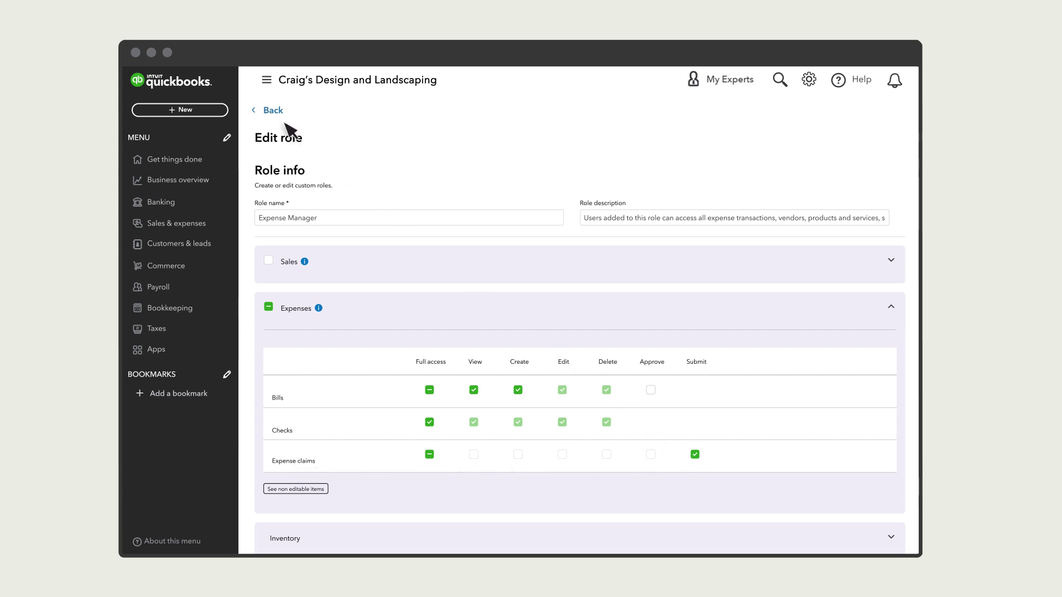
{"action": "left_click", "coordinate": [271, 111]}
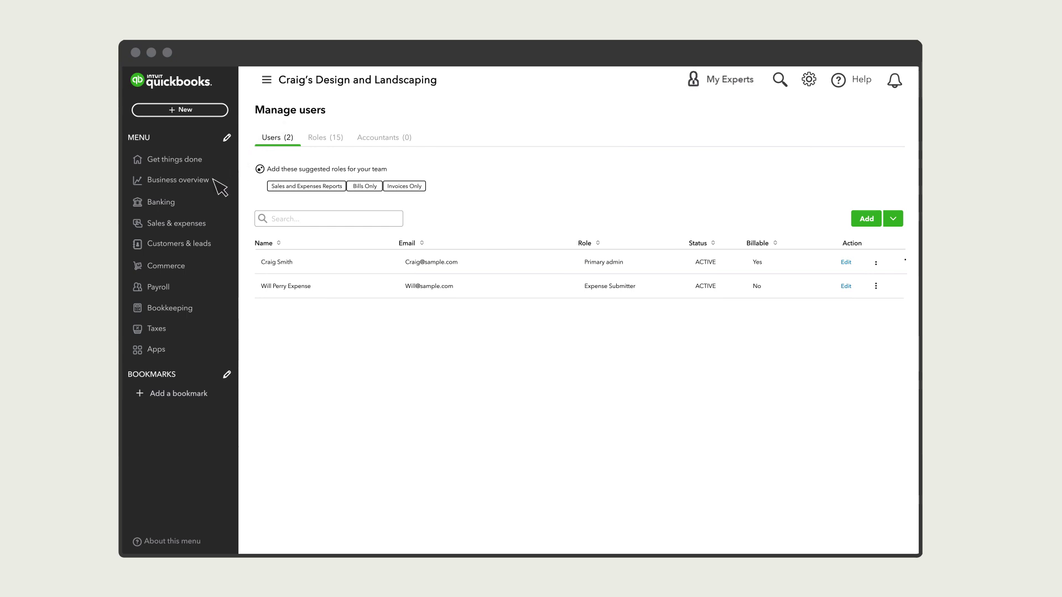
- Open the Expense claims settings and check which users may submit expense claims
{"action": "left_click", "coordinate": [177, 224]}
{"action": "left_click", "coordinate": [190, 326]}
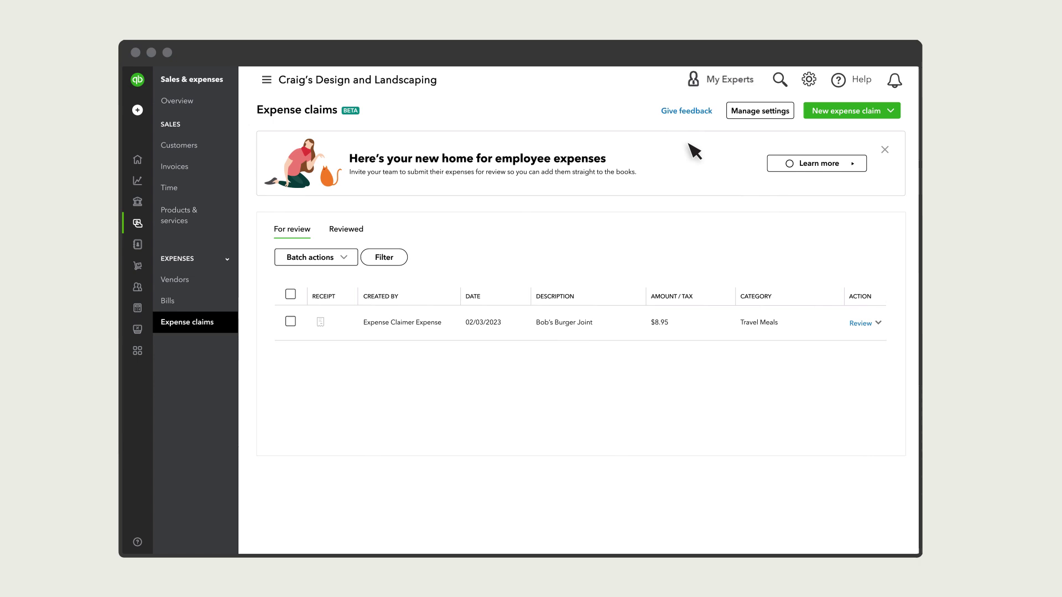
{"action": "left_click", "coordinate": [760, 111]}
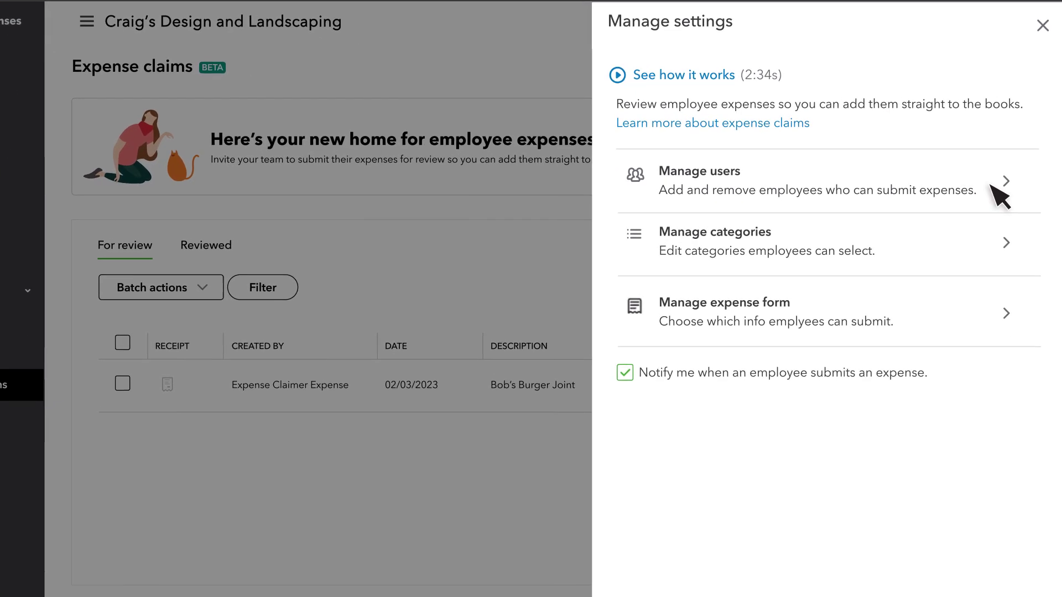
{"action": "left_click", "coordinate": [990, 186]}
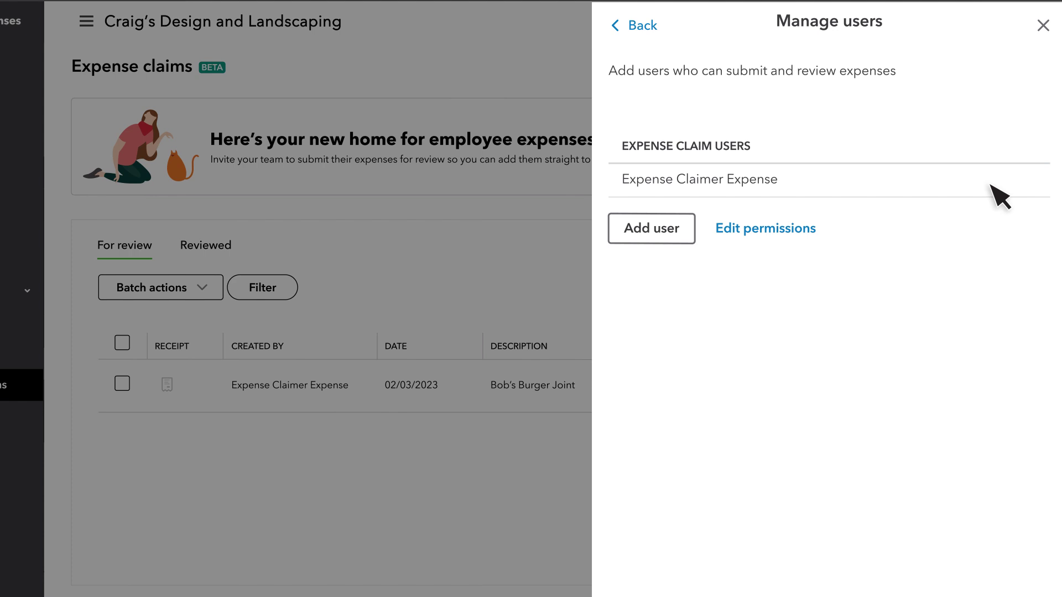
{"action": "left_click", "coordinate": [646, 28]}
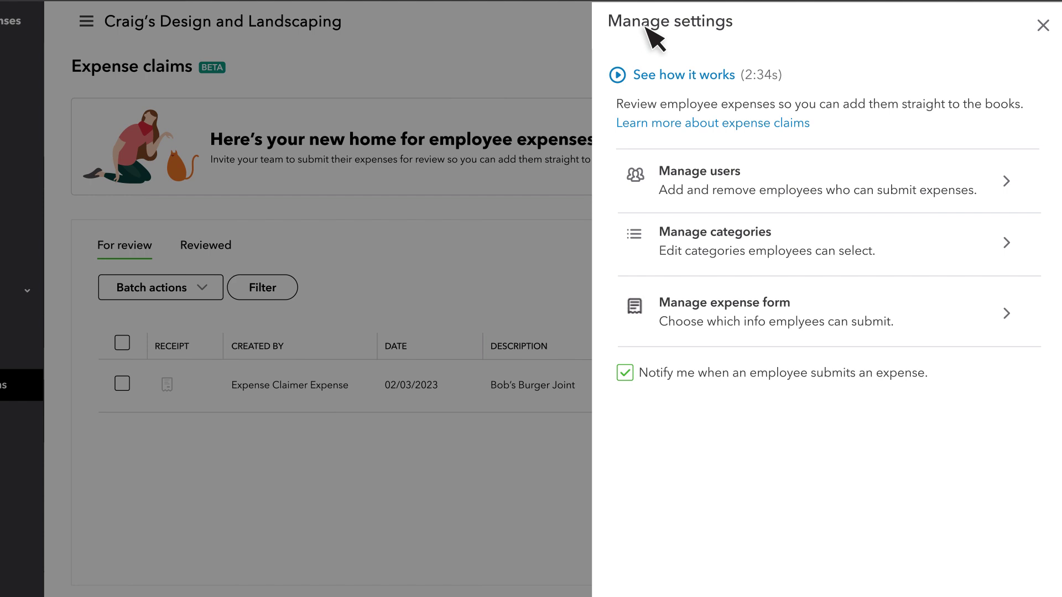
- Save a 'Meals while traveling' expense category mapped to Travel:Travel Meals
{"action": "left_click", "coordinate": [781, 237]}
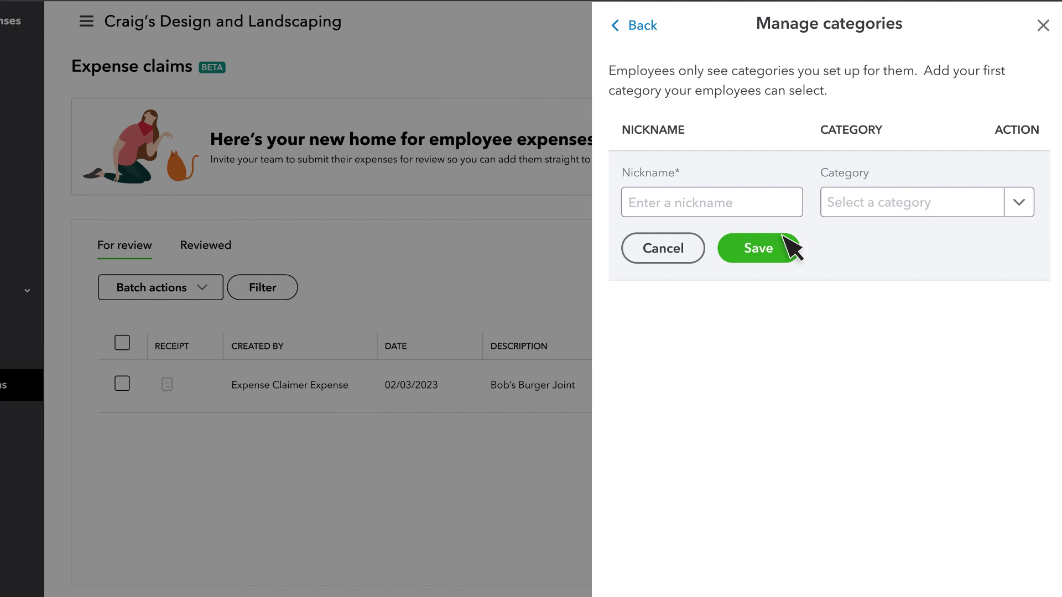
{"action": "left_click", "coordinate": [1019, 203]}
{"action": "type", "text": "Meals"}
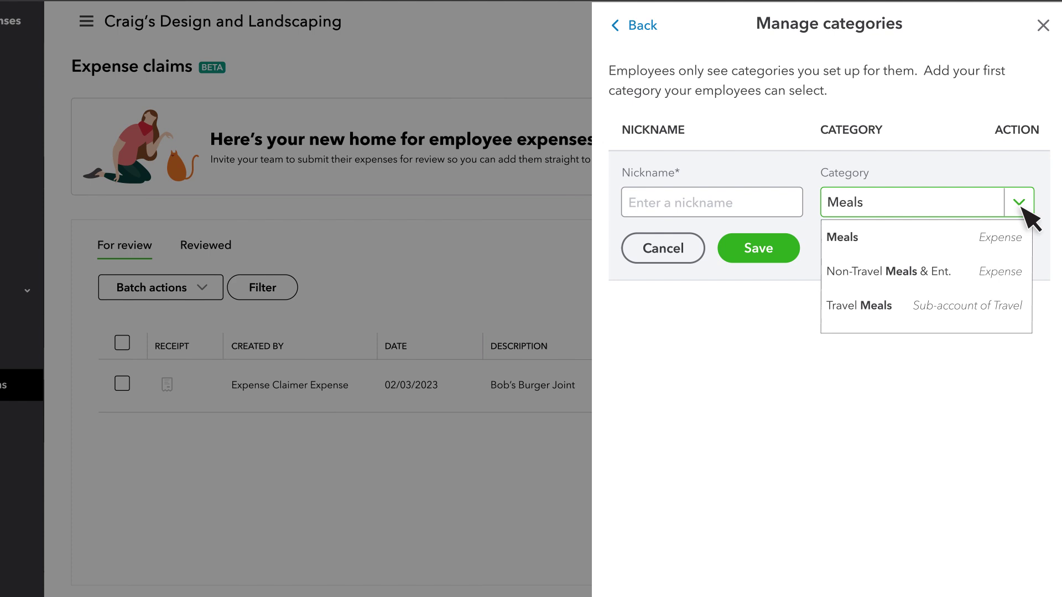
{"action": "left_click", "coordinate": [828, 307]}
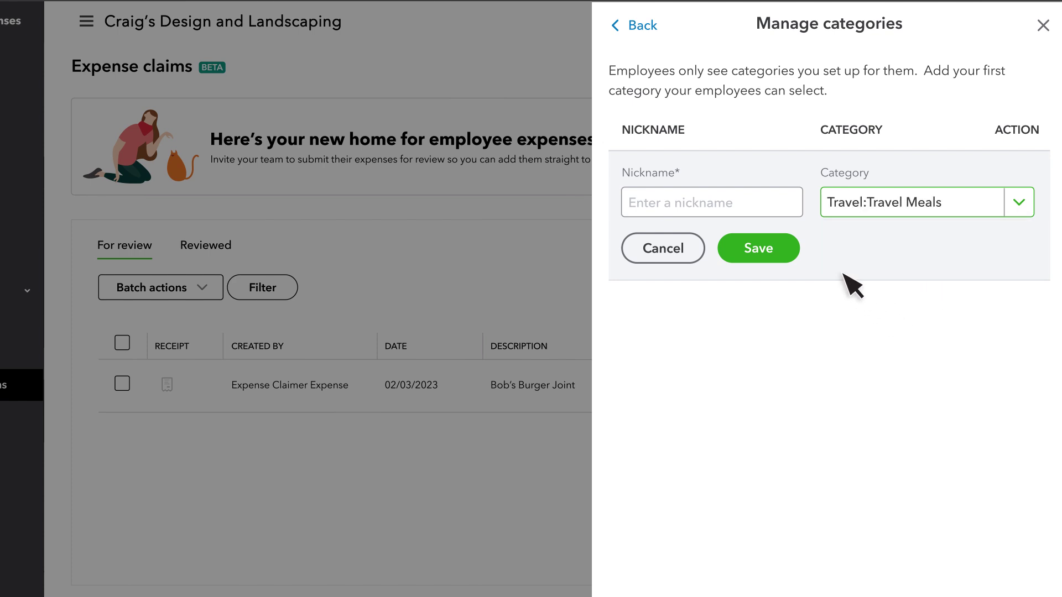
{"action": "left_click", "coordinate": [759, 201]}
{"action": "type", "text": "Meals while traveling"}
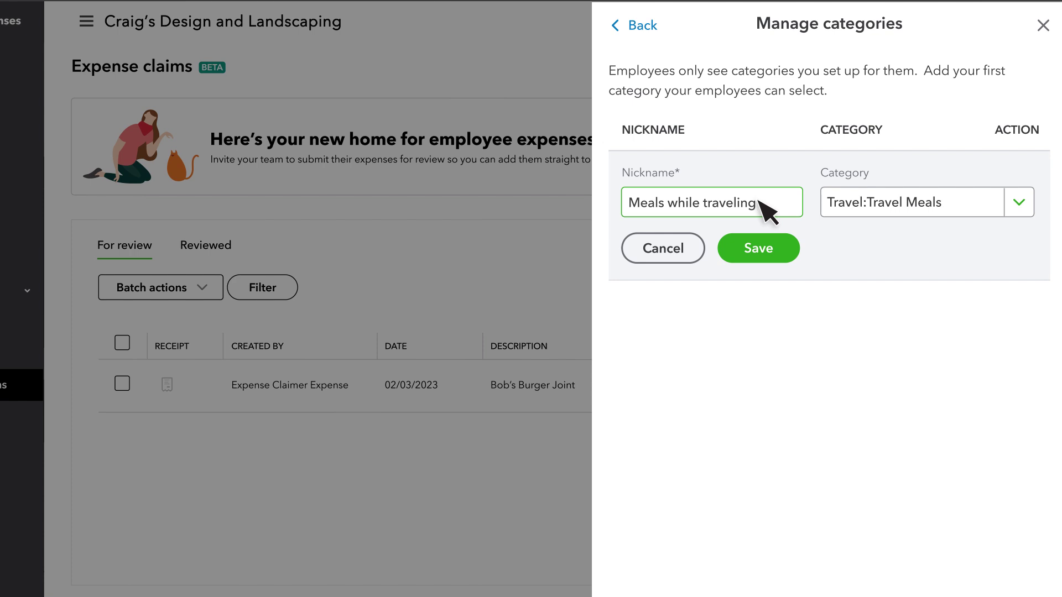
{"action": "left_click", "coordinate": [766, 250]}
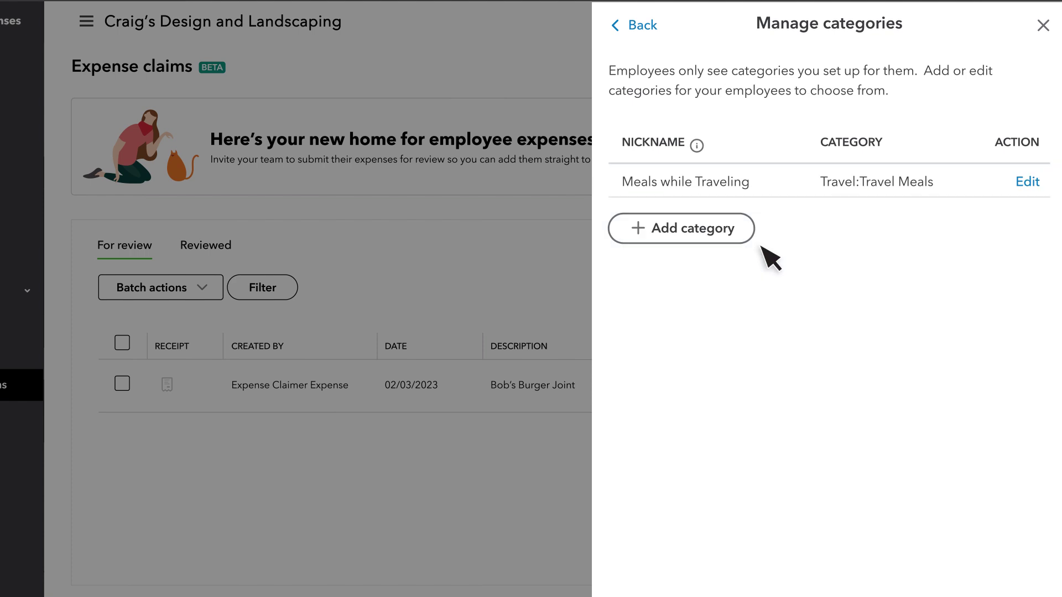
{"action": "left_click", "coordinate": [645, 30]}
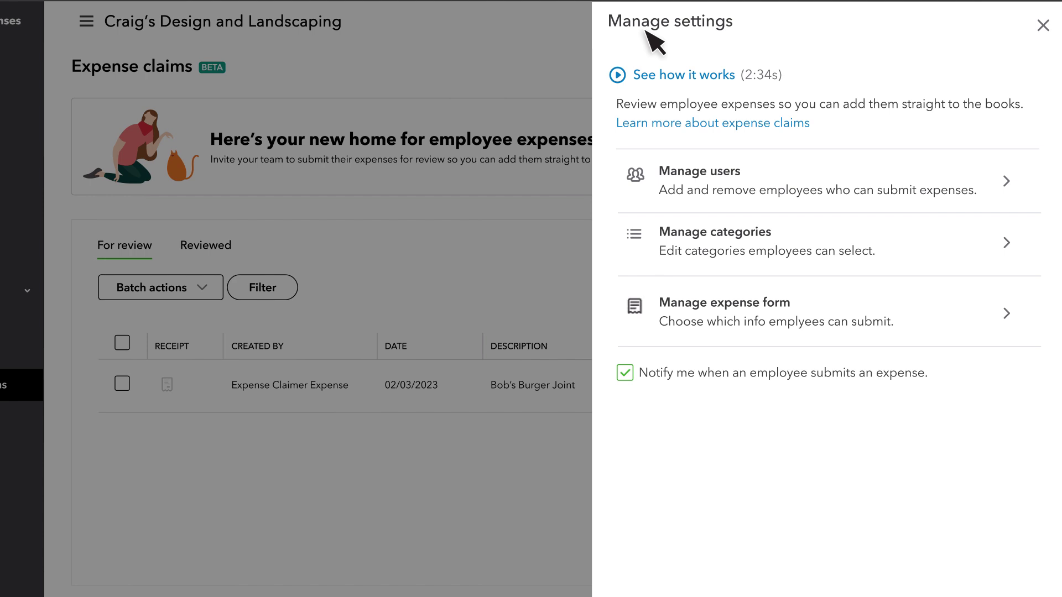
- Turn on the Customer/project, Class and Location fields in the expense form settings
{"action": "left_click", "coordinate": [815, 312]}
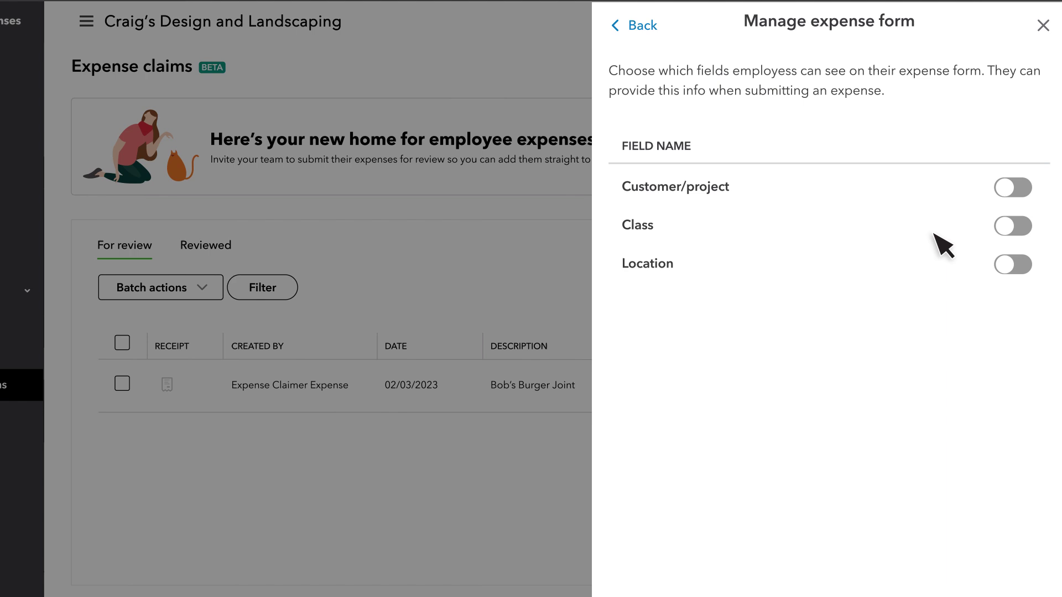
{"action": "left_click", "coordinate": [1009, 189]}
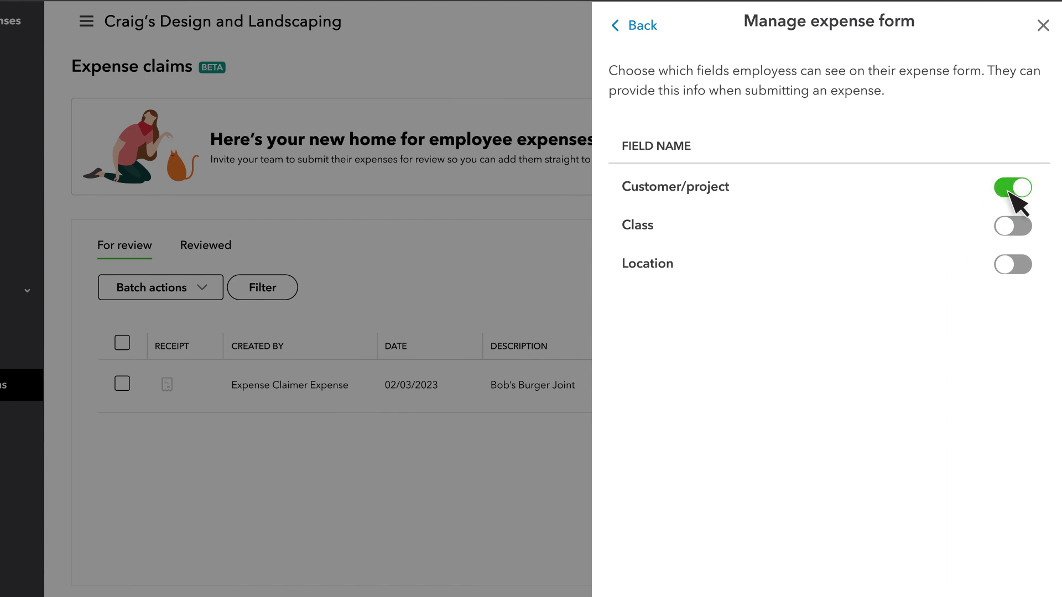
{"action": "left_click", "coordinate": [1009, 227]}
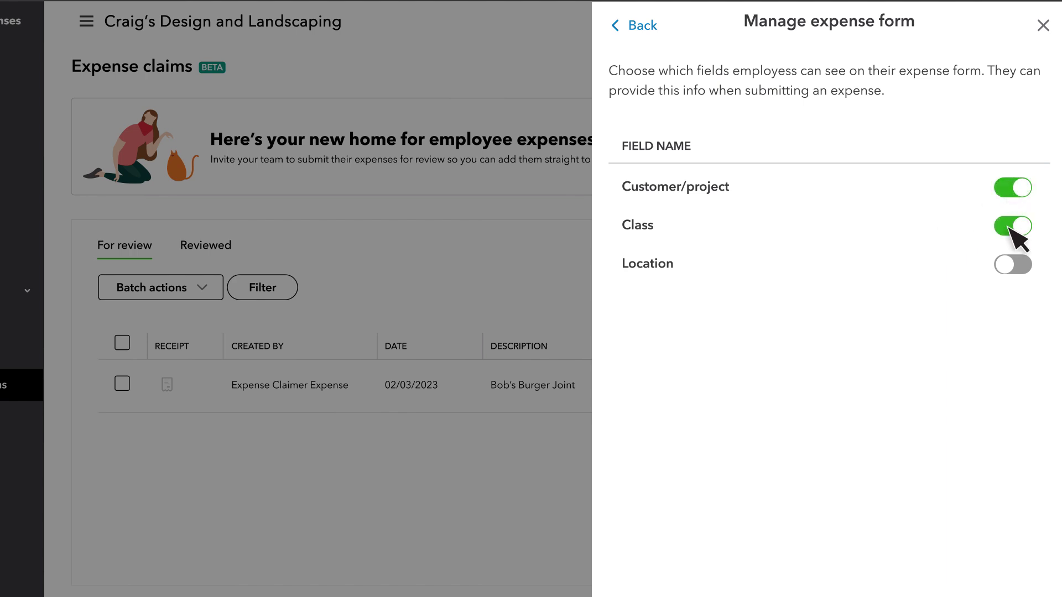
{"action": "left_click", "coordinate": [1014, 265]}
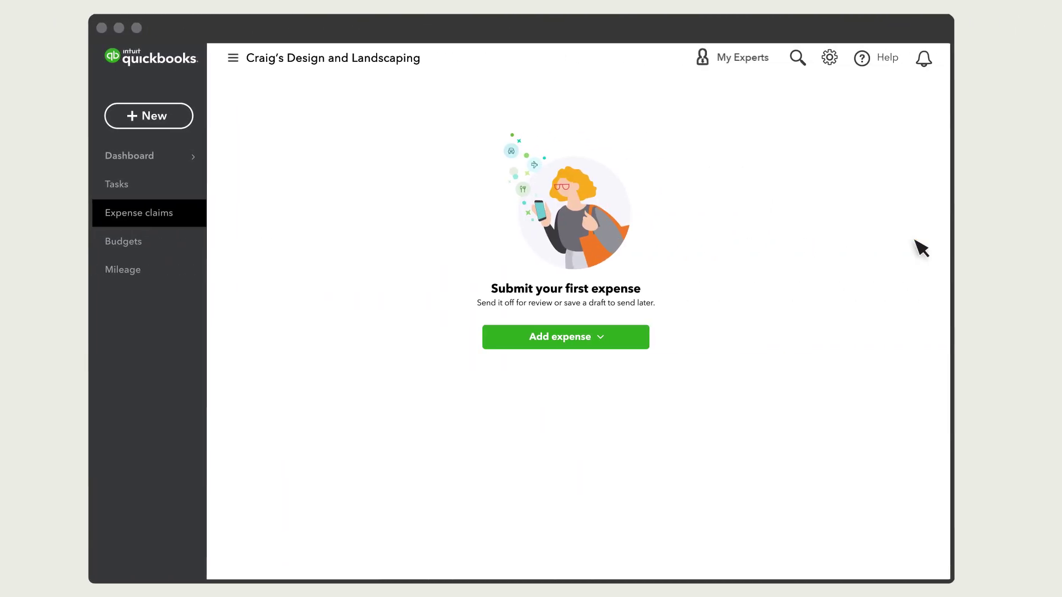
- Upload Receipt.jpg as a new expense, prefilling $8.95, 02/03/2023 and Bob's Burger Joint
{"action": "left_click", "coordinate": [604, 337]}
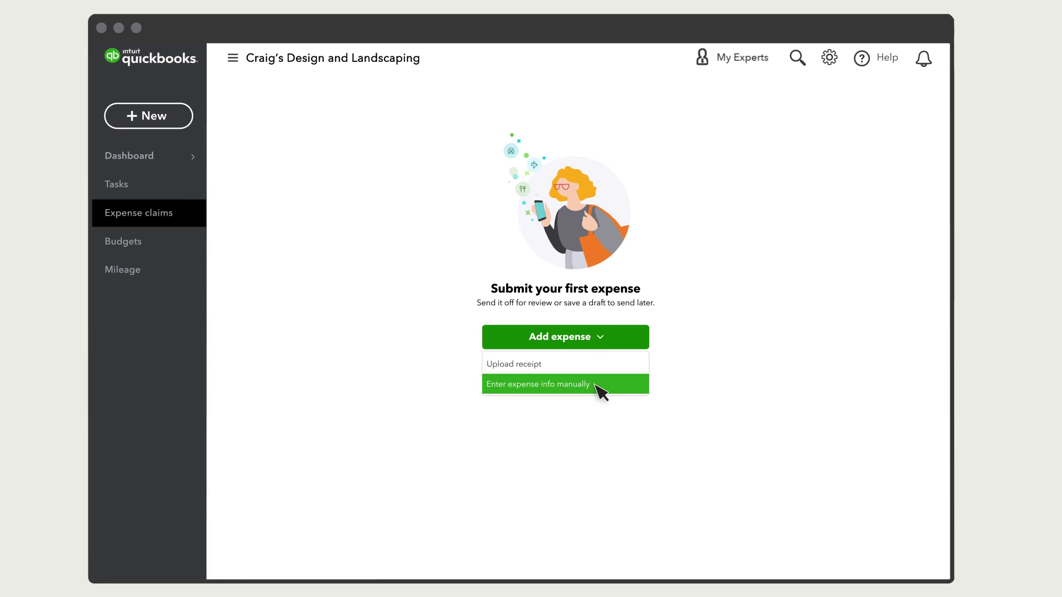
{"action": "left_click", "coordinate": [555, 364]}
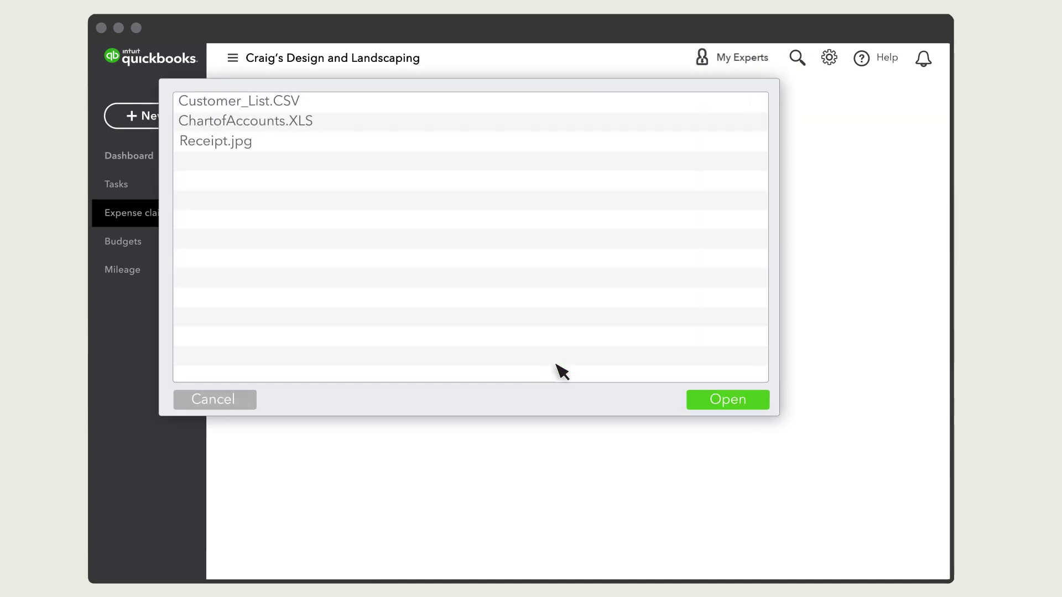
{"action": "left_click", "coordinate": [258, 144]}
{"action": "left_click", "coordinate": [729, 405]}
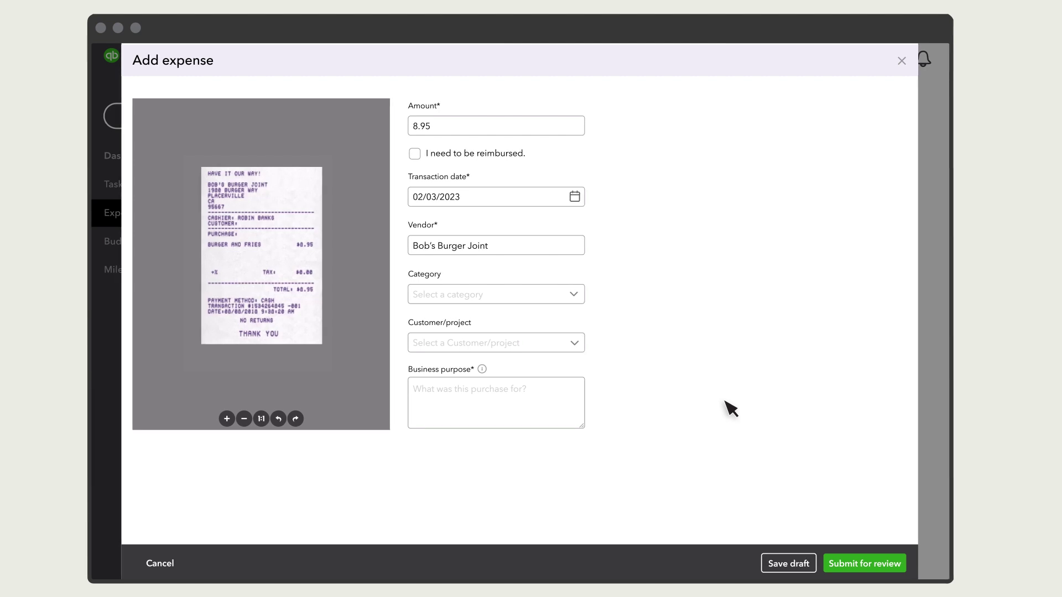
- Submit the expense as Meals while traveling for Amy's Bird Sanctuary, purpose 'Meals while I traveled to the jobsite.'
{"action": "left_click", "coordinate": [578, 299]}
{"action": "left_click", "coordinate": [522, 366]}
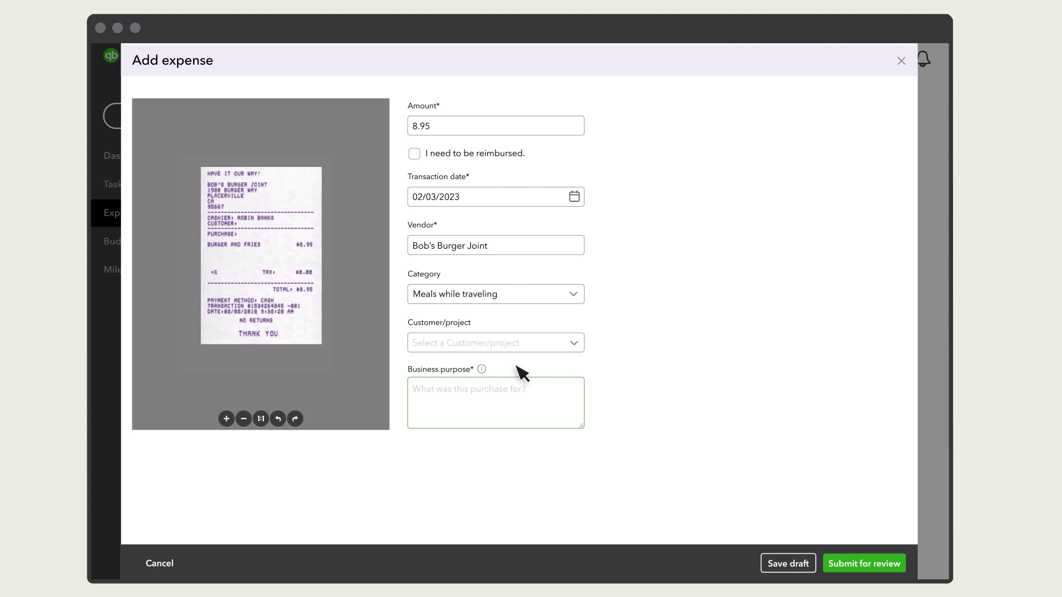
{"action": "left_click", "coordinate": [575, 344]}
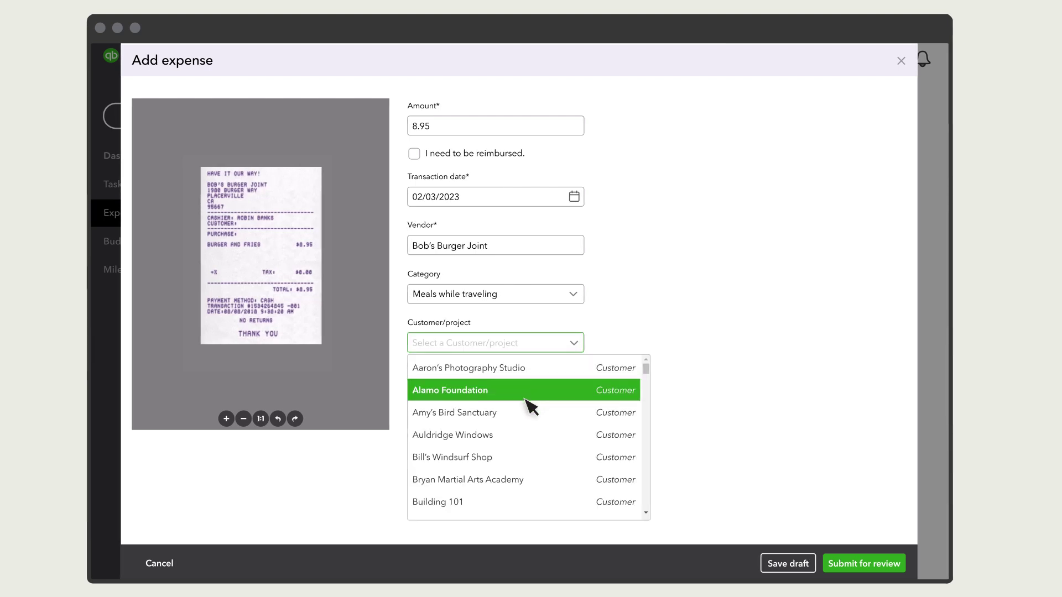
{"action": "left_click", "coordinate": [508, 416]}
{"action": "left_click", "coordinate": [446, 408]}
{"action": "type", "text": "Meals whil"}
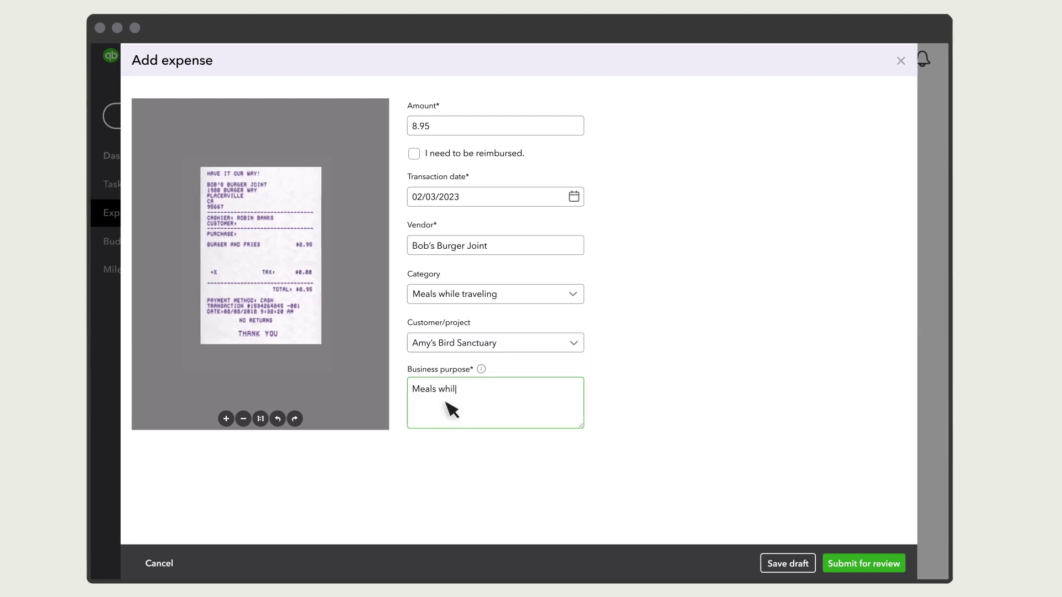
{"action": "type", "text": "e I traveled to the jobsite."}
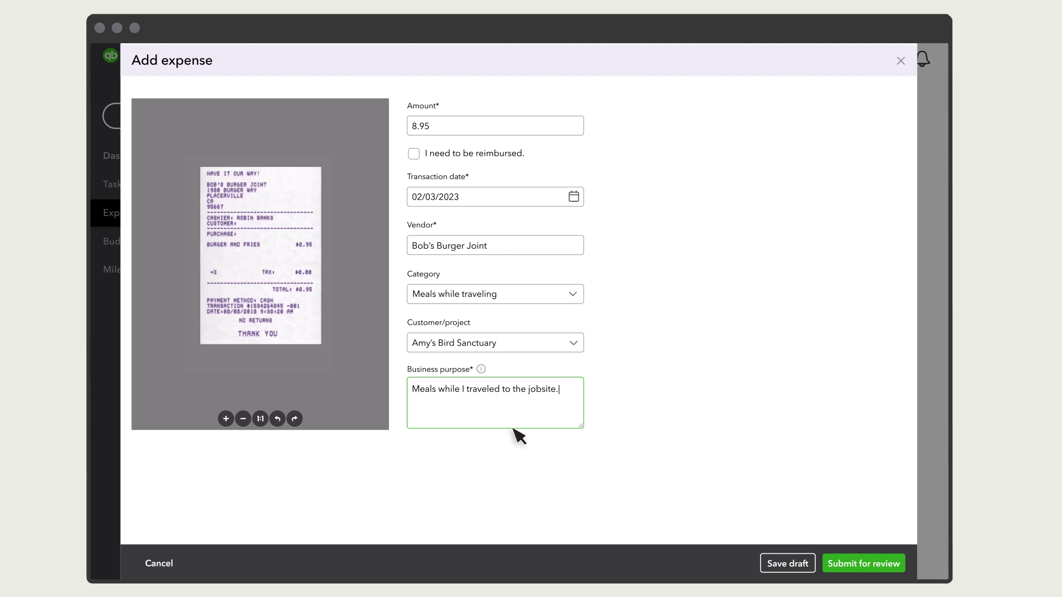
{"action": "left_click", "coordinate": [860, 563]}
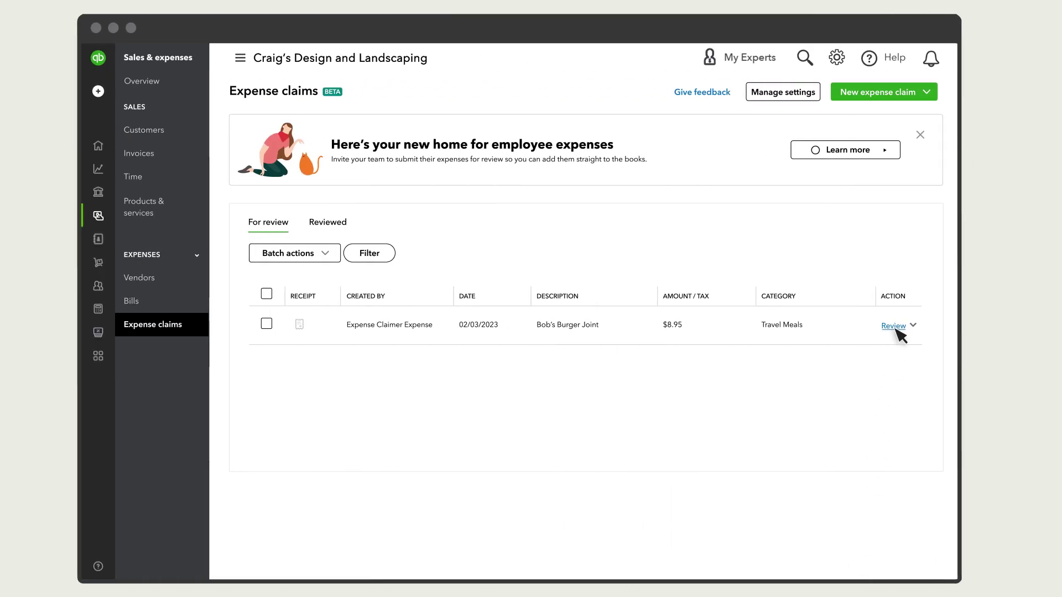
- Review the claim with payee Bob's Burger Joint and account Checking 1234, then save
{"action": "left_click", "coordinate": [600, 325]}
{"action": "left_click", "coordinate": [488, 202]}
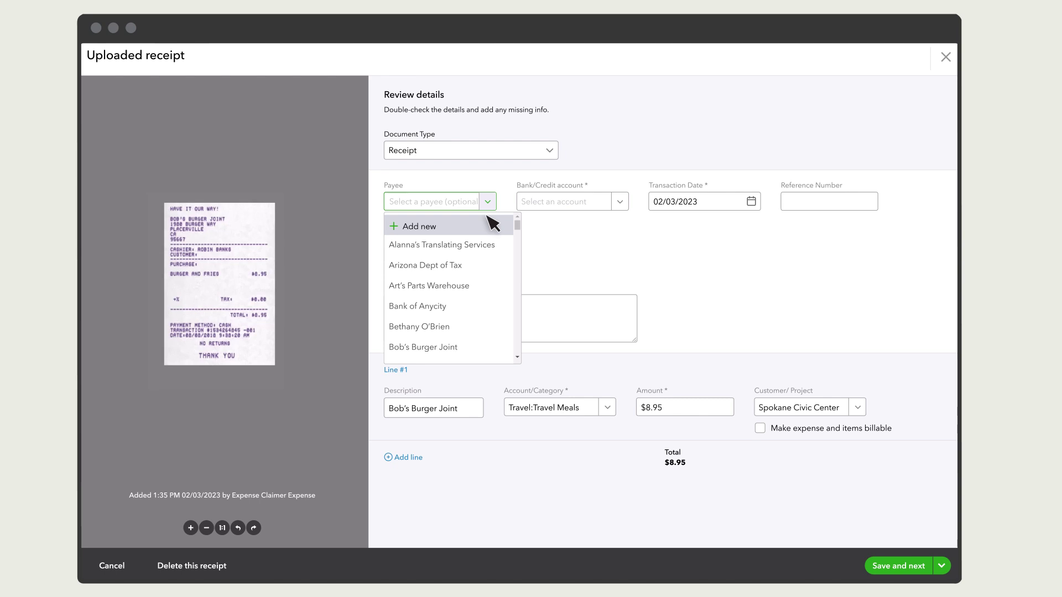
{"action": "left_click", "coordinate": [450, 348]}
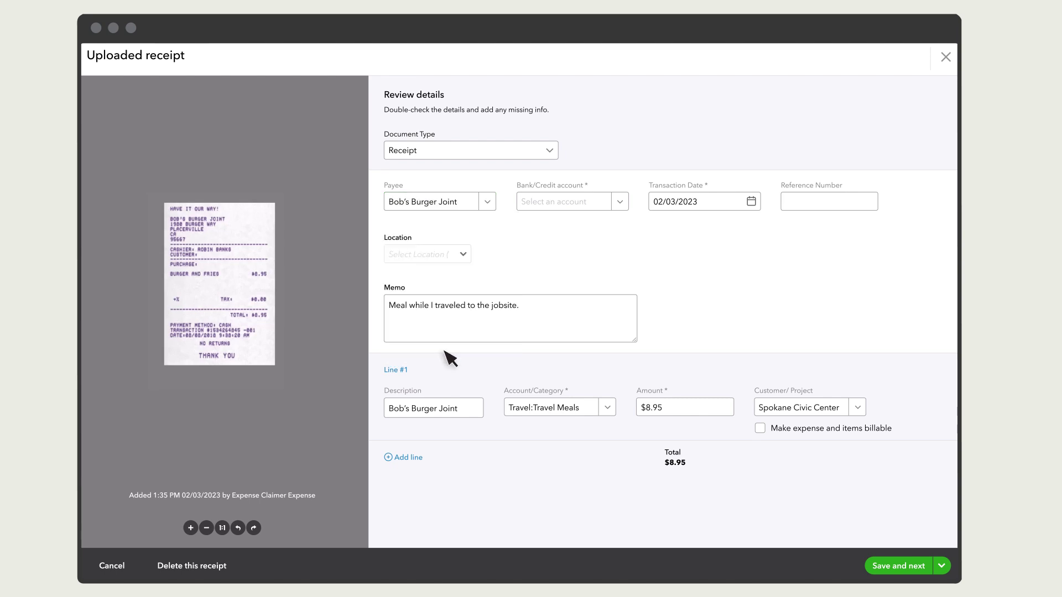
{"action": "left_click", "coordinate": [621, 202]}
{"action": "left_click", "coordinate": [576, 270]}
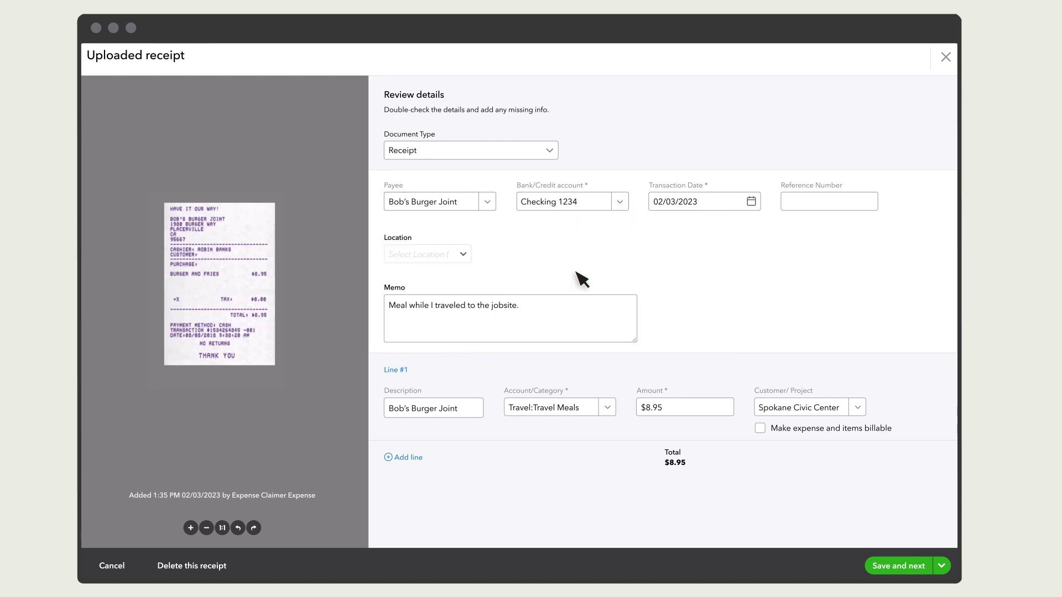
{"action": "left_click", "coordinate": [896, 568]}
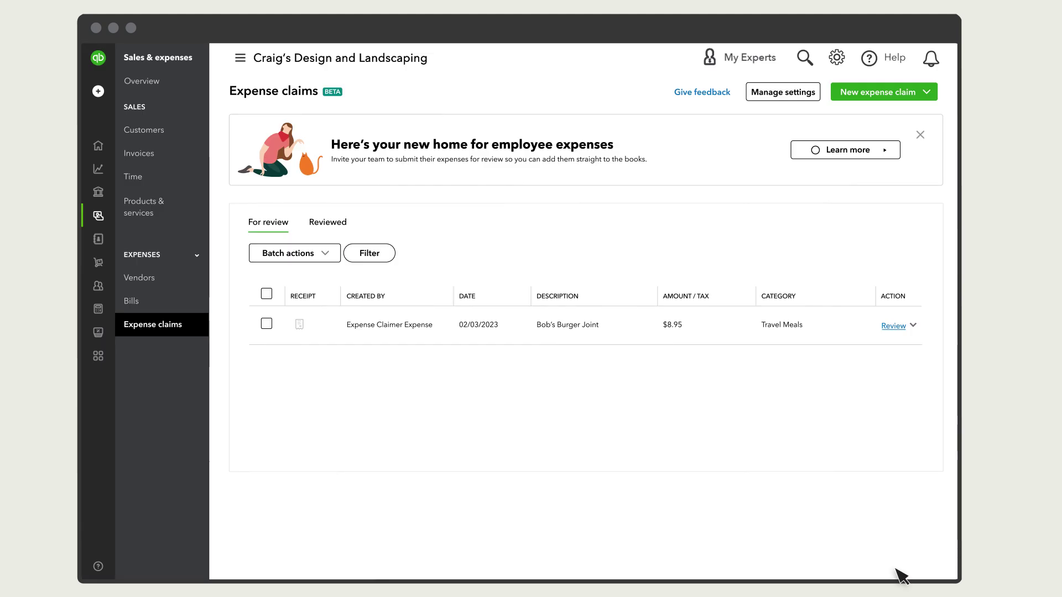